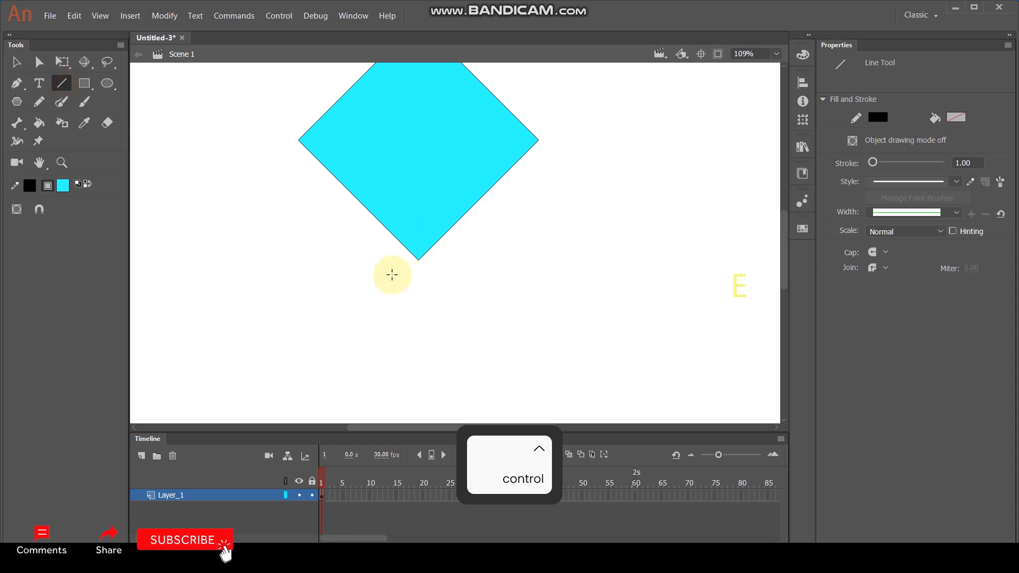
- Draw two slanted lines from the diamond's lowest corner and join them with a horizontal line to form a triangular tail
{"action": "left_click_drag", "start_coordinate": [417, 254], "coordinate": [391, 298]}
{"action": "left_click_drag", "start_coordinate": [421, 253], "coordinate": [442, 293]}
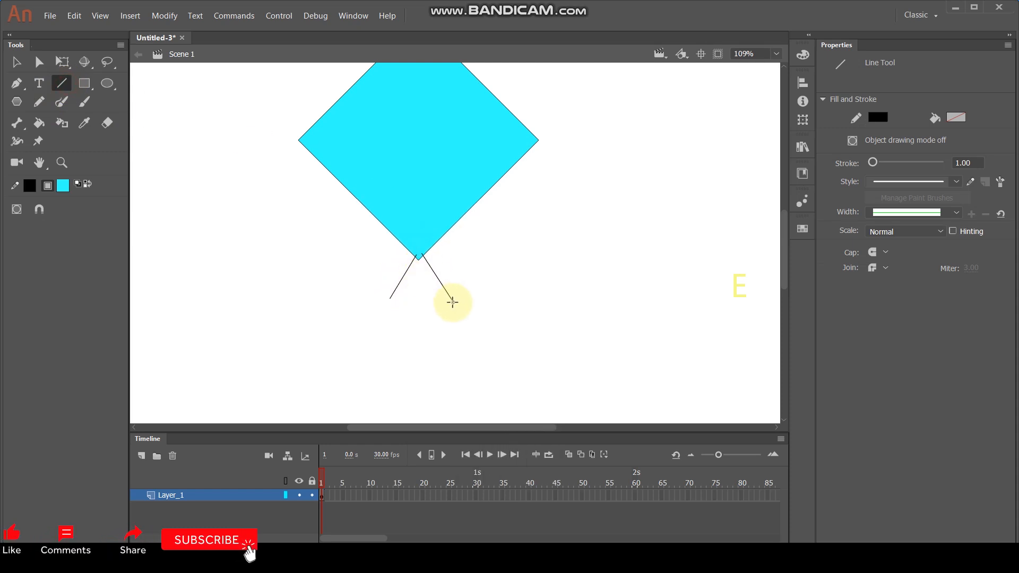
{"action": "key", "text": "shift"}
{"action": "left_click_drag", "start_coordinate": [383, 295], "coordinate": [443, 297]}
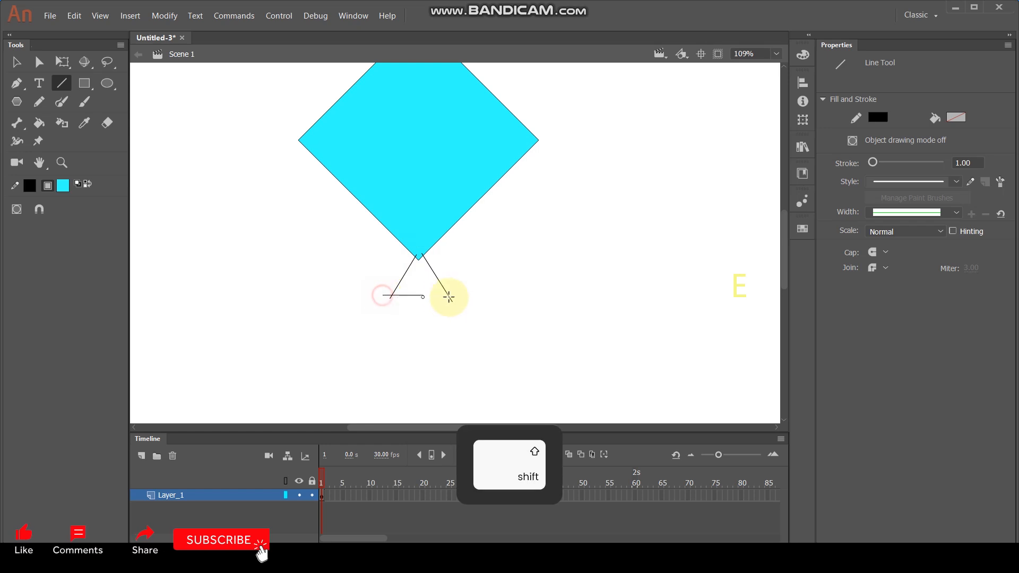
- Draw a horizontal line across the diamond between its side corners and bend it upward into an arc
{"action": "key", "text": "space"}
{"action": "left_click_drag", "start_coordinate": [514, 193], "coordinate": [506, 276]}
{"action": "key", "text": "shift"}
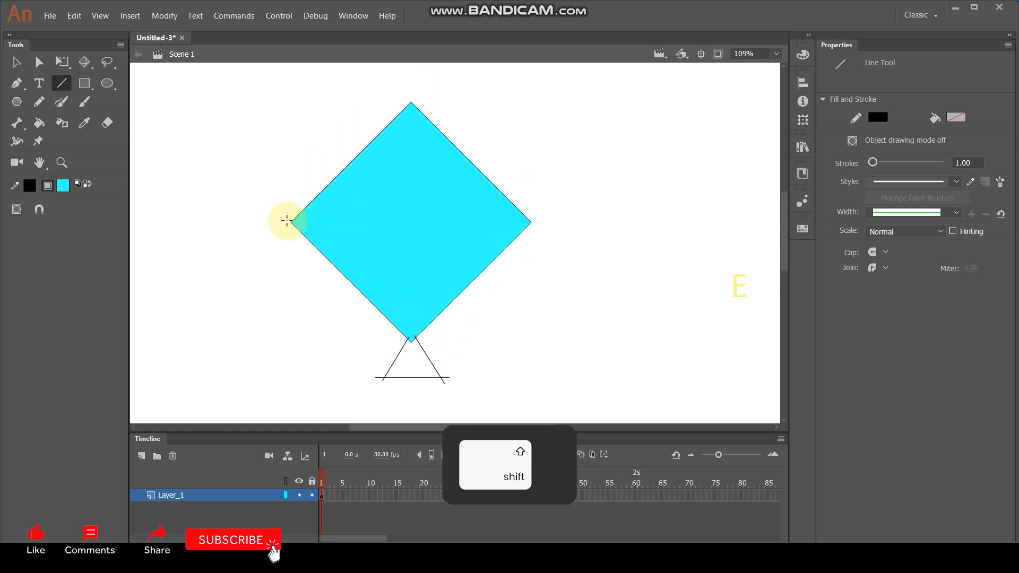
{"action": "left_click_drag", "start_coordinate": [544, 224], "coordinate": [544, 224]}
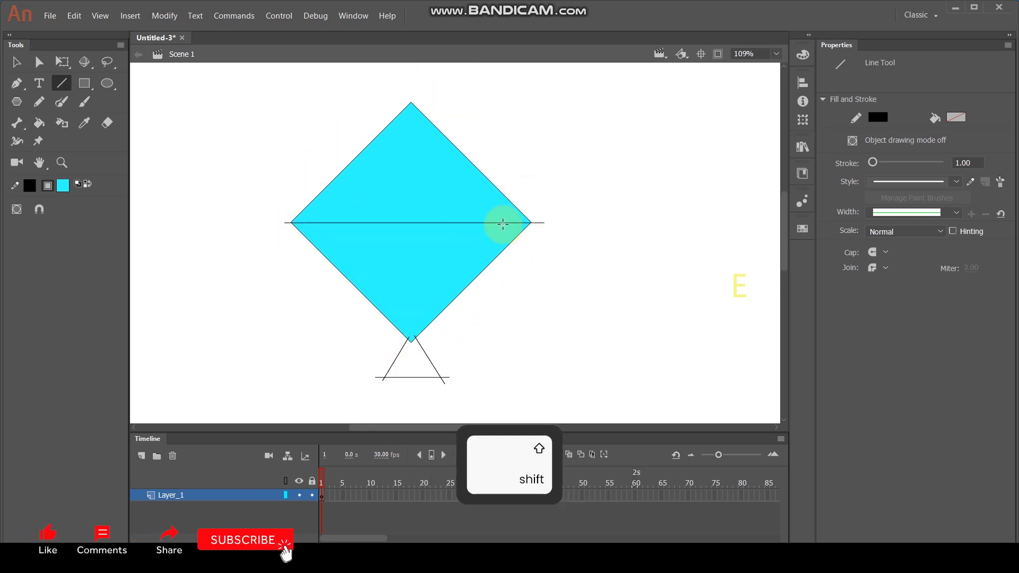
{"action": "key", "text": "v"}
{"action": "left_click_drag", "start_coordinate": [410, 226], "coordinate": [415, 174]}
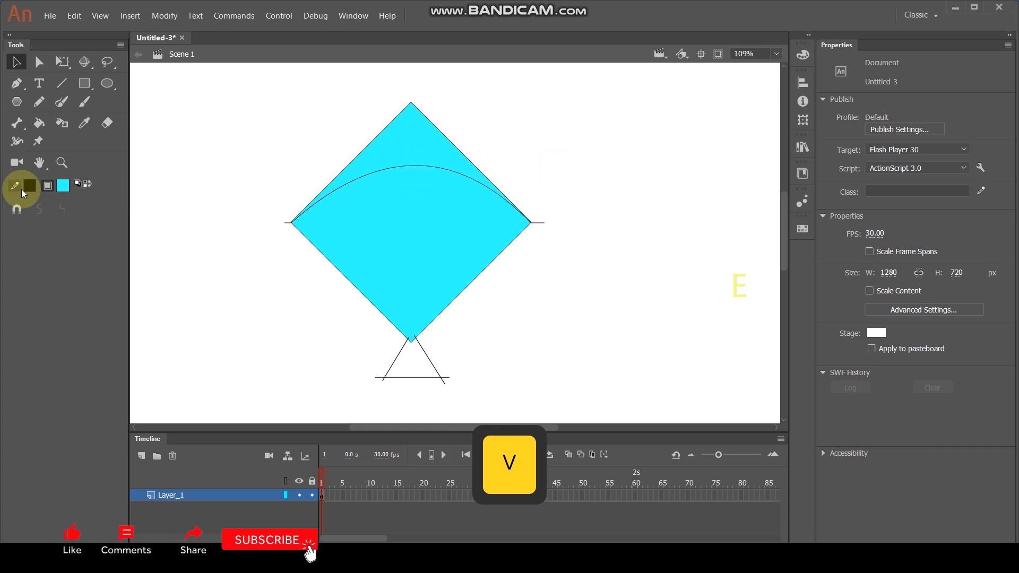
- Fill the kite's region below the arc with red and the region above it with yellow
{"action": "left_click", "coordinate": [63, 185]}
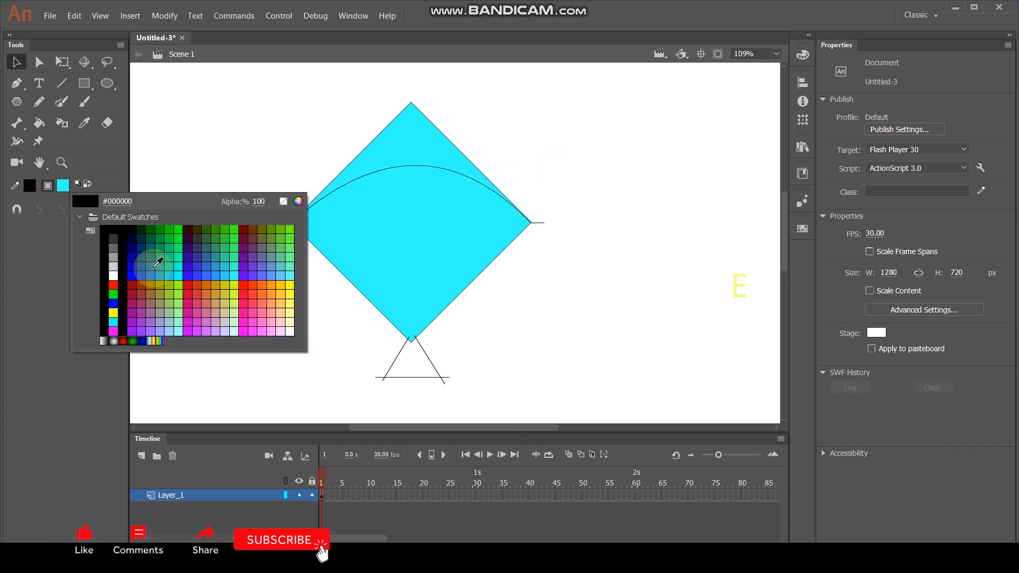
{"action": "left_click", "coordinate": [112, 285]}
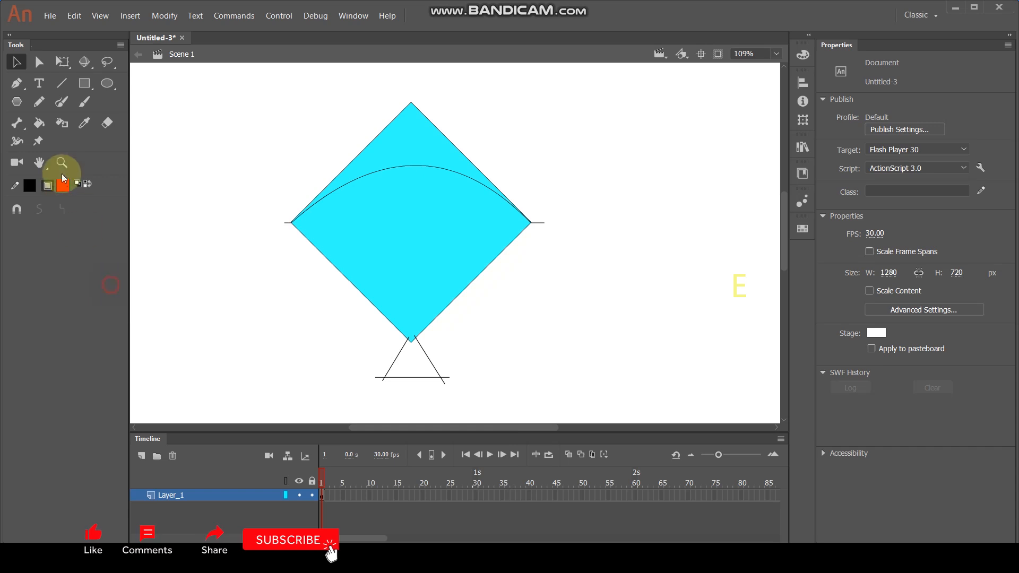
{"action": "left_click", "coordinate": [38, 122]}
{"action": "left_click", "coordinate": [468, 229]}
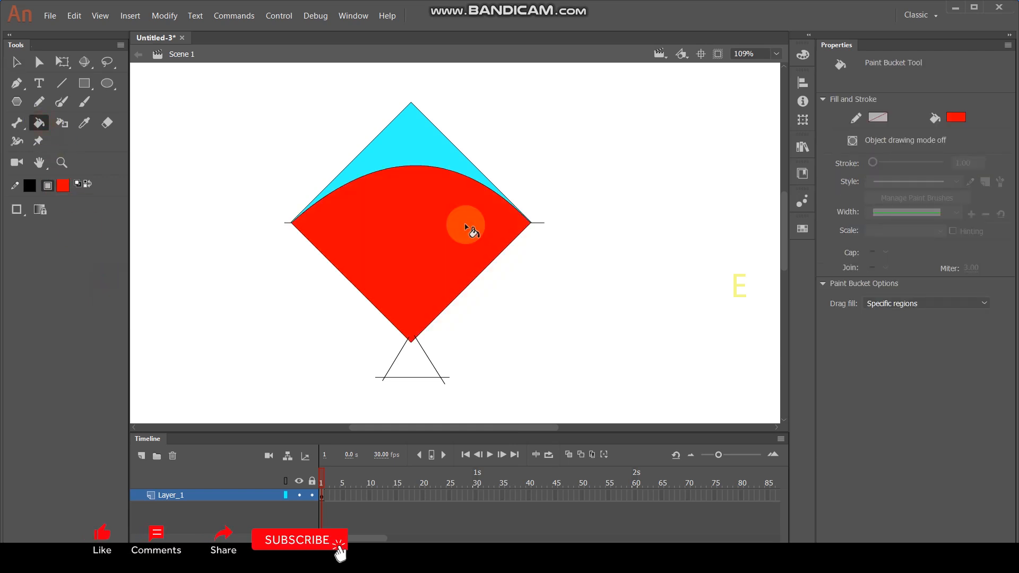
{"action": "left_click", "coordinate": [62, 185]}
{"action": "left_click", "coordinate": [292, 284]}
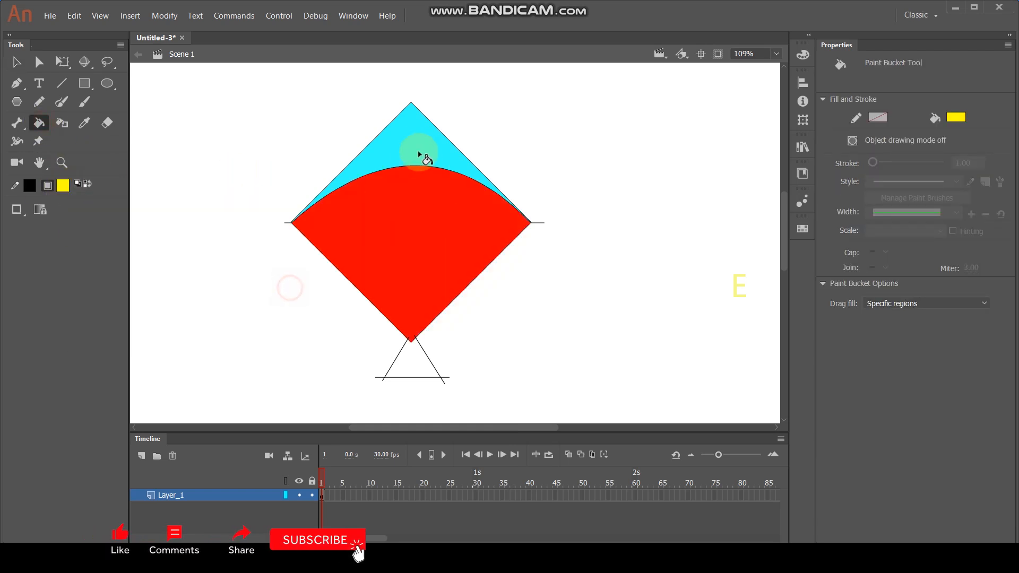
{"action": "left_click", "coordinate": [420, 149]}
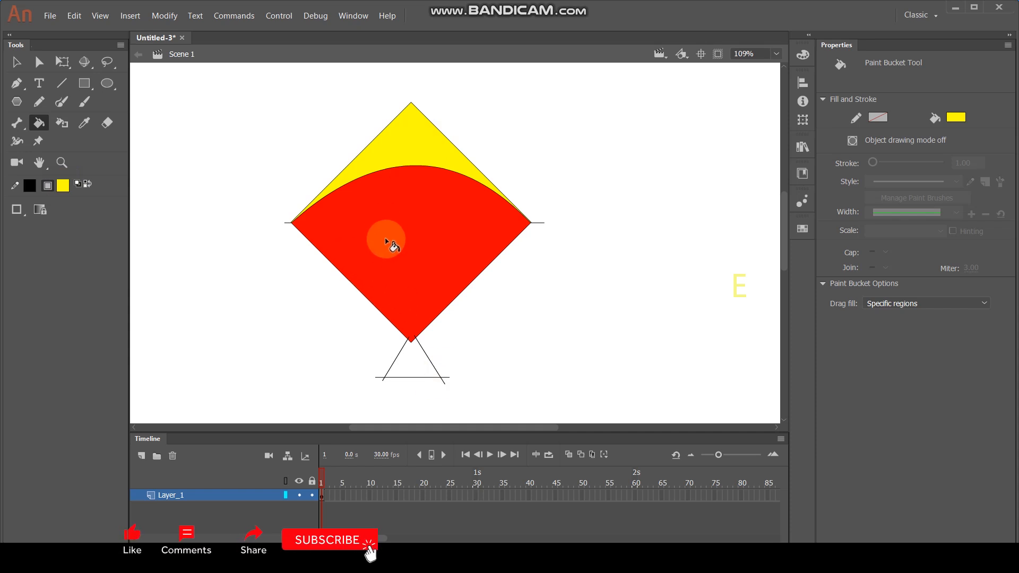
- Fill the triangular tail below the diamond with blue using the Paint Bucket
{"action": "left_click", "coordinate": [62, 185]}
{"action": "left_click", "coordinate": [208, 268]}
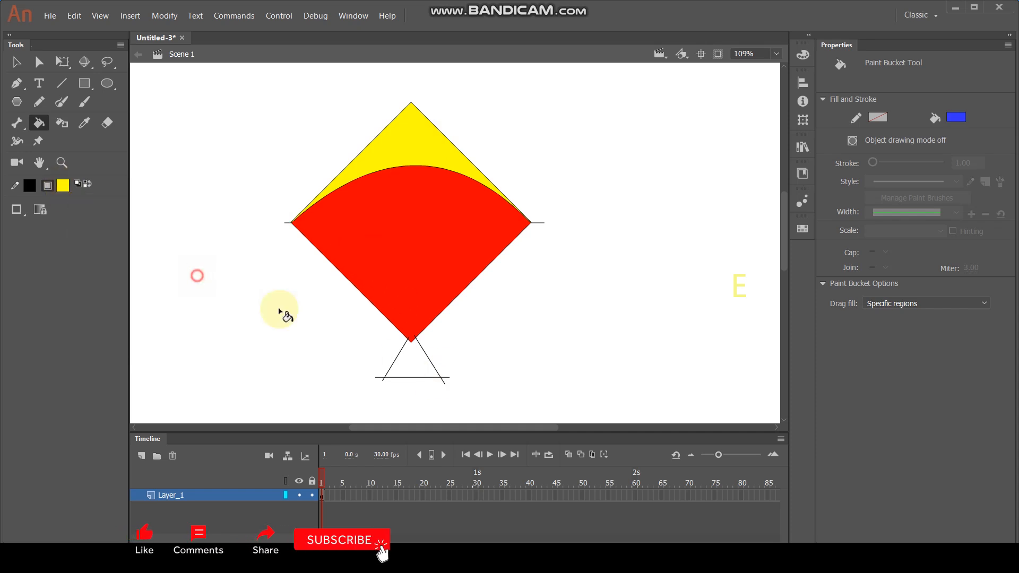
{"action": "left_click", "coordinate": [409, 364]}
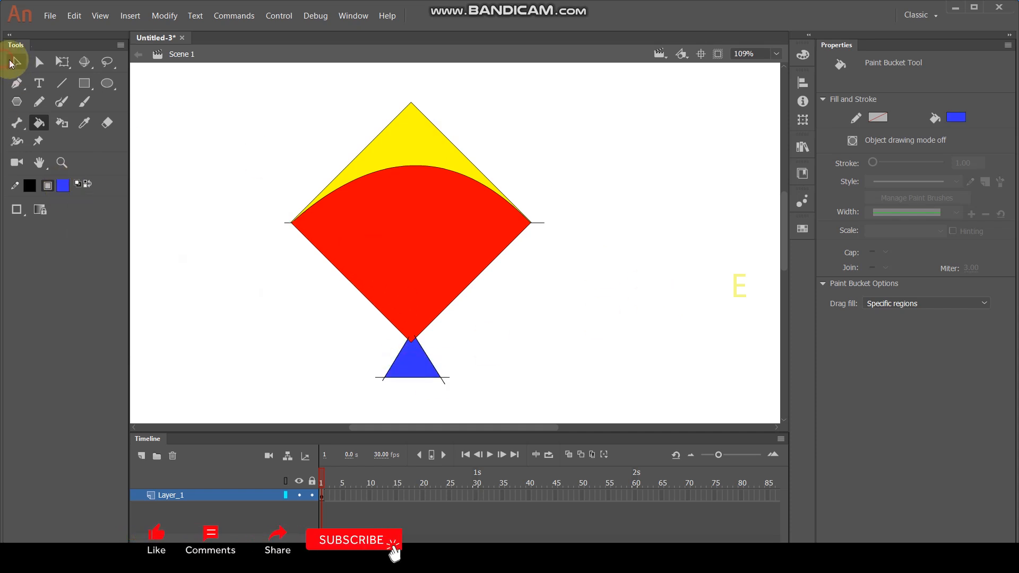
- Select all the connected black outlines of the kite and delete them, including the overhanging line ends
{"action": "left_click", "coordinate": [13, 62]}
{"action": "left_click", "coordinate": [528, 230]}
{"action": "double_click", "coordinate": [541, 223]}
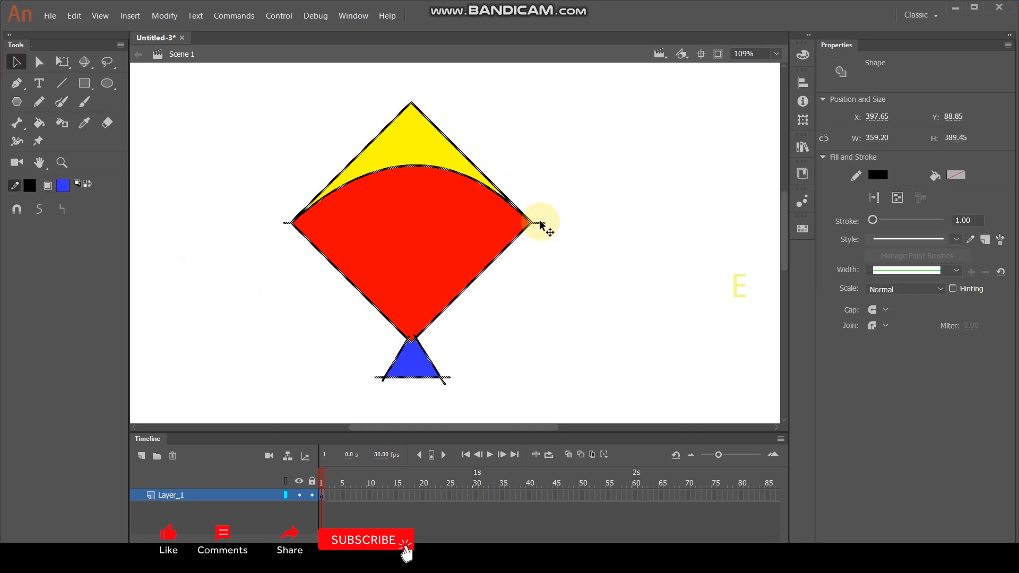
{"action": "key", "text": "Delete"}
- Add clean 1.00 black outlines around the kite's yellow, red and blue regions with the Ink Bottle tool
{"action": "scroll", "coordinate": [507, 203], "scroll_direction": "down", "scroll_amount": 1}
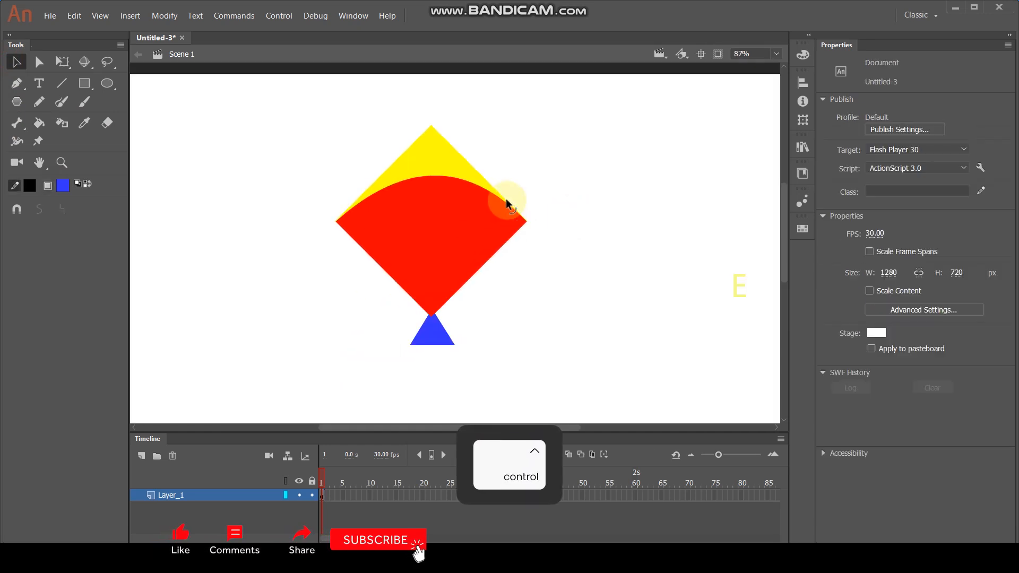
{"action": "left_click", "coordinate": [63, 124]}
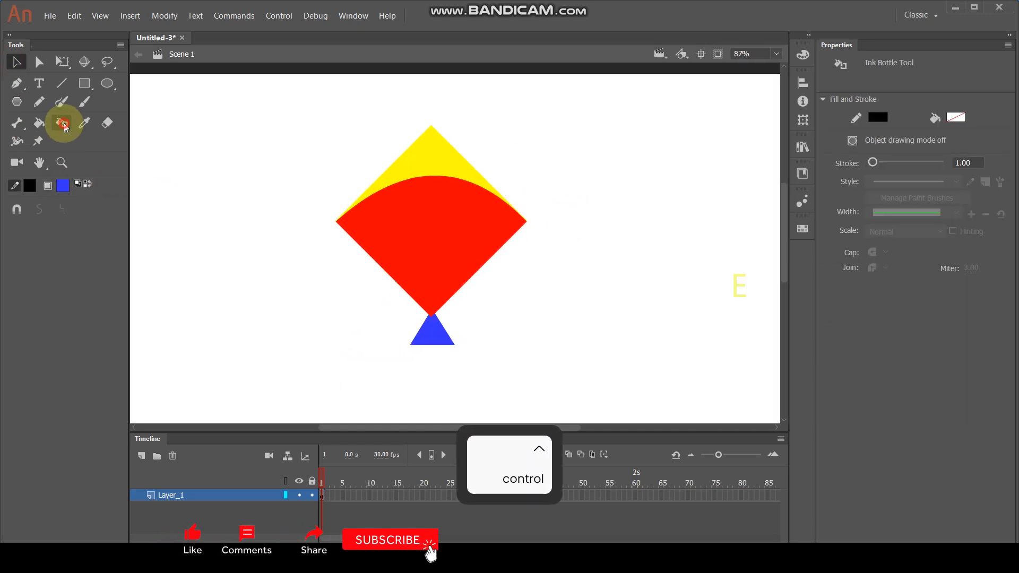
{"action": "left_click", "coordinate": [435, 175]}
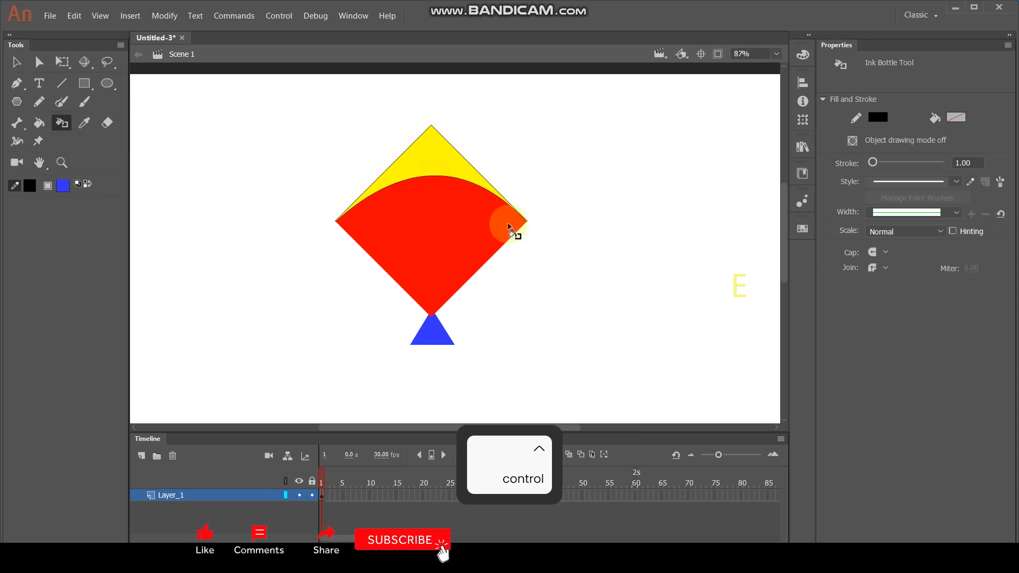
{"action": "left_click", "coordinate": [503, 246]}
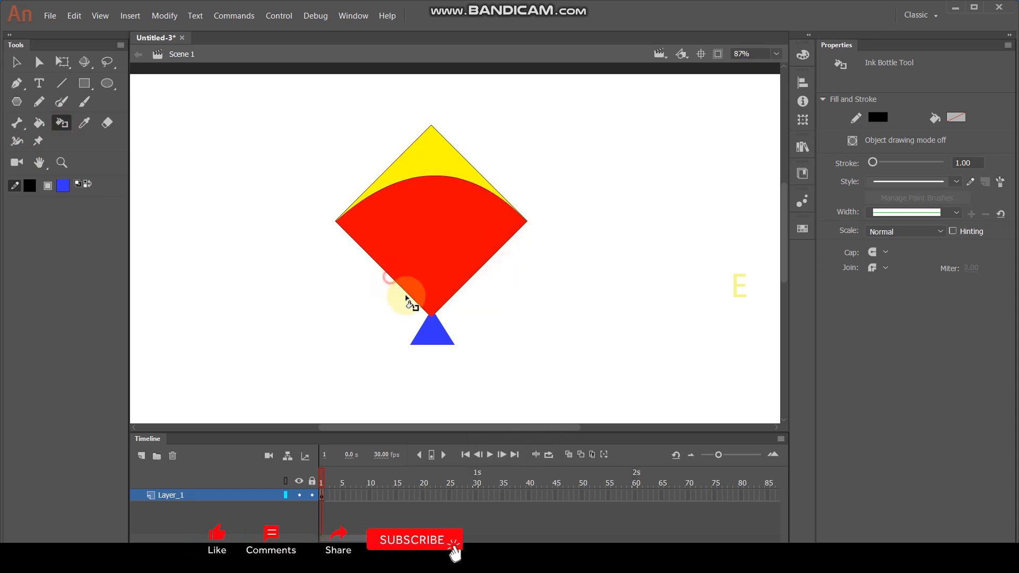
{"action": "scroll", "coordinate": [443, 268], "scroll_direction": "up", "scroll_amount": 1}
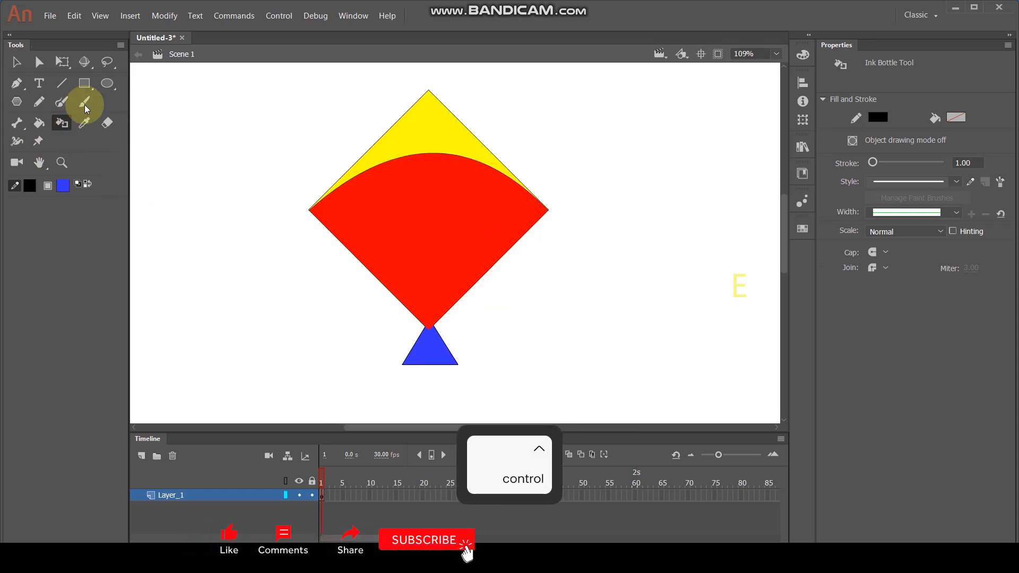
- Draw a small circle in the middle of the red area and fill it with the yellow sampled from the kite's upper region
{"action": "left_click", "coordinate": [107, 83]}
{"action": "key", "text": "shift+alt"}
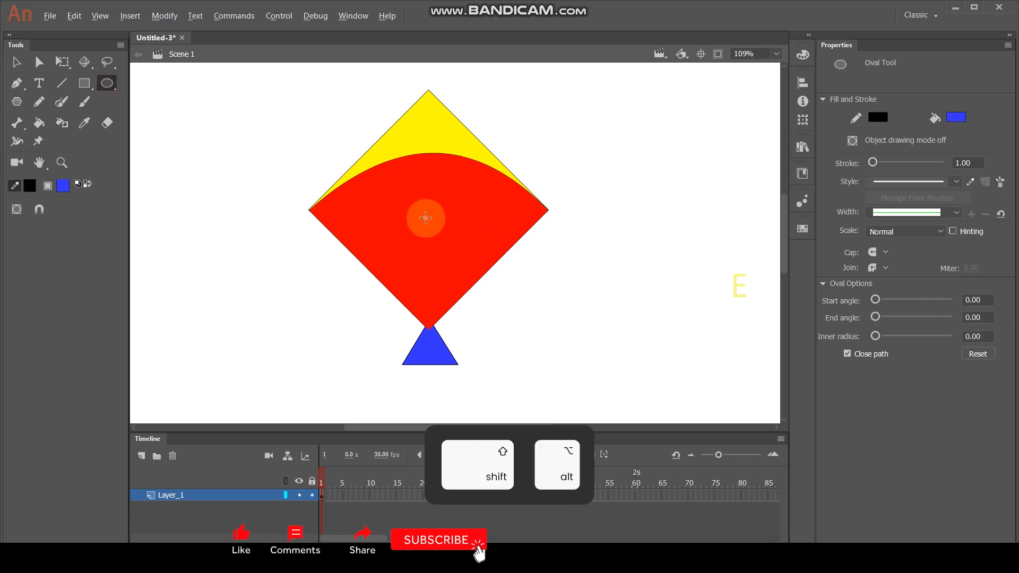
{"action": "mouse_move", "coordinate": [426, 221]}
{"action": "left_mouse_down"}
{"action": "mouse_move", "coordinate": [435, 247]}
{"action": "mouse_move", "coordinate": [434, 237]}
{"action": "left_mouse_up"}
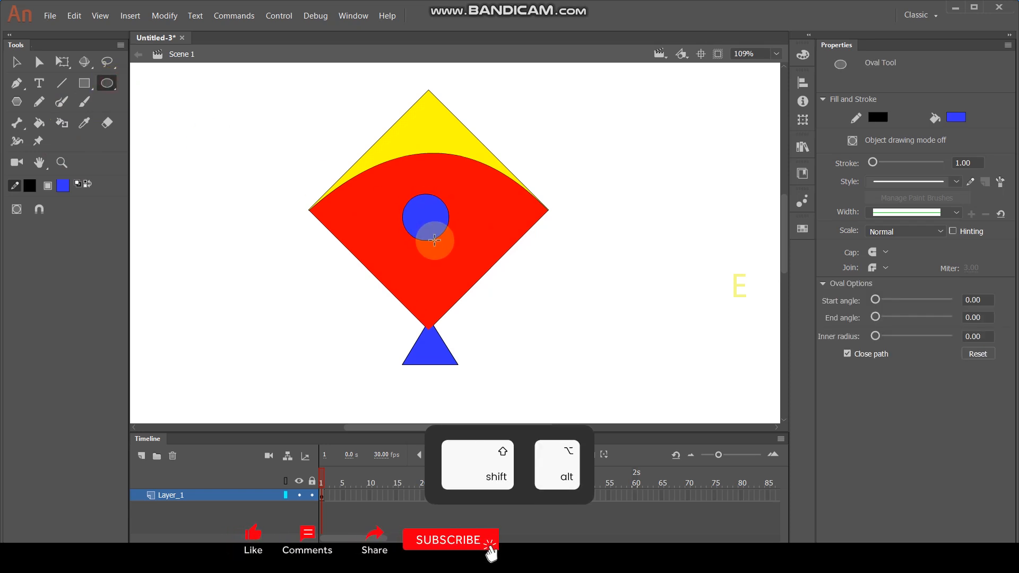
{"action": "key", "text": "i"}
{"action": "left_click", "coordinate": [445, 152]}
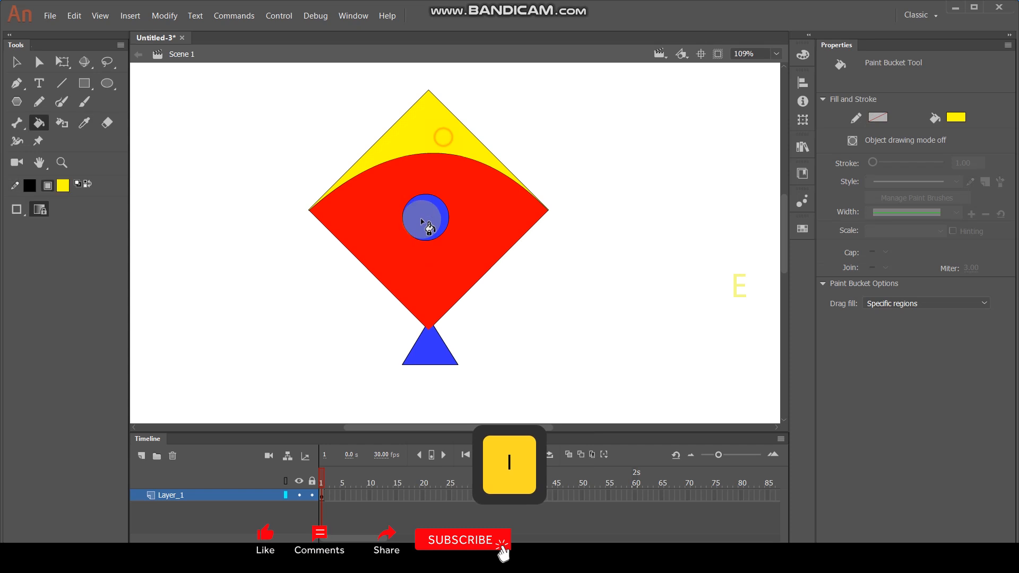
{"action": "left_click", "coordinate": [431, 216]}
- Select the whole kite drawing and convert it to a Graphic symbol named Symbol 1
{"action": "left_click", "coordinate": [14, 64]}
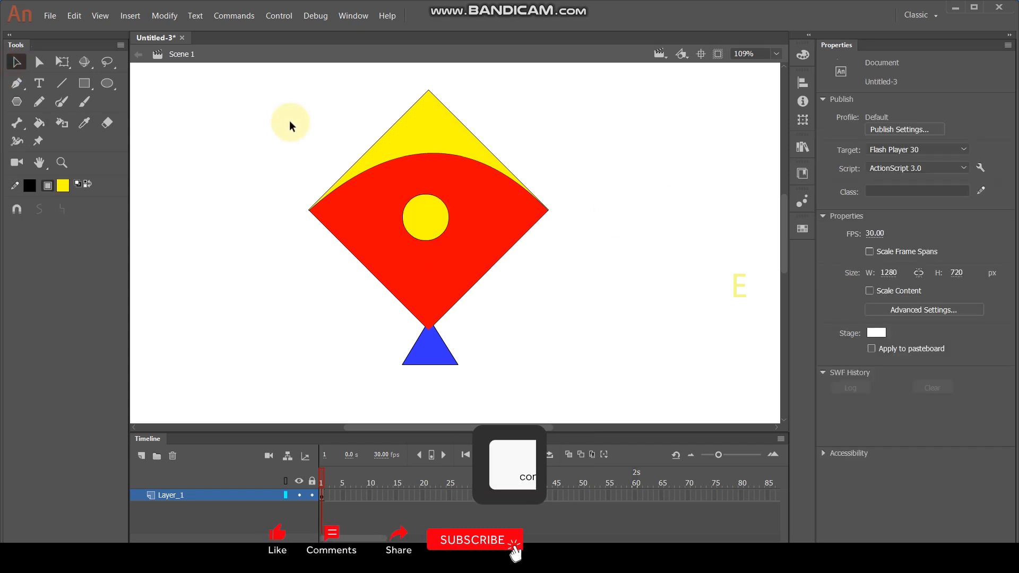
{"action": "scroll", "coordinate": [266, 114], "scroll_direction": "down", "scroll_amount": 2}
{"action": "left_click_drag", "start_coordinate": [245, 95], "coordinate": [482, 307]}
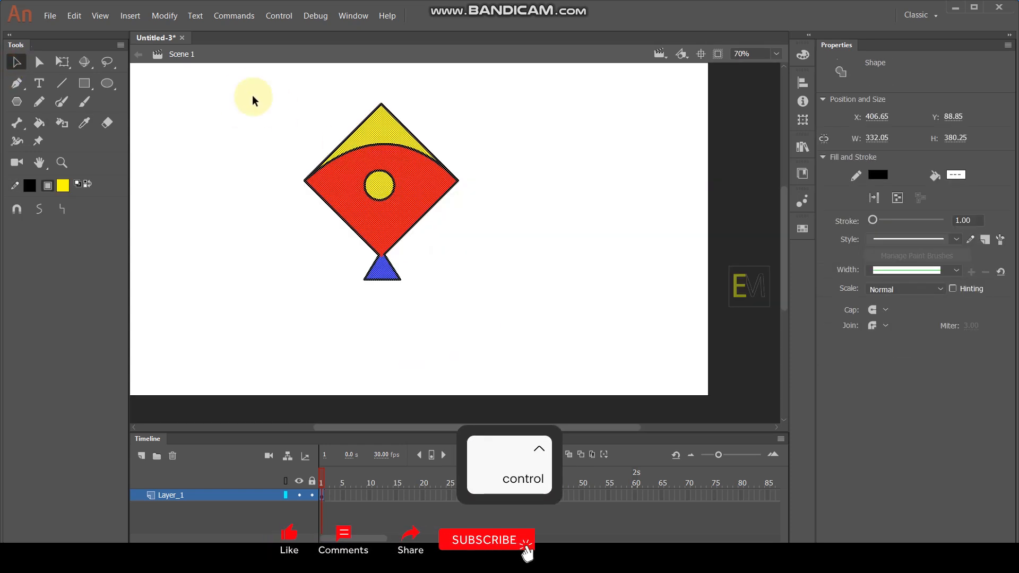
{"action": "left_click_drag", "start_coordinate": [246, 75], "coordinate": [424, 206]}
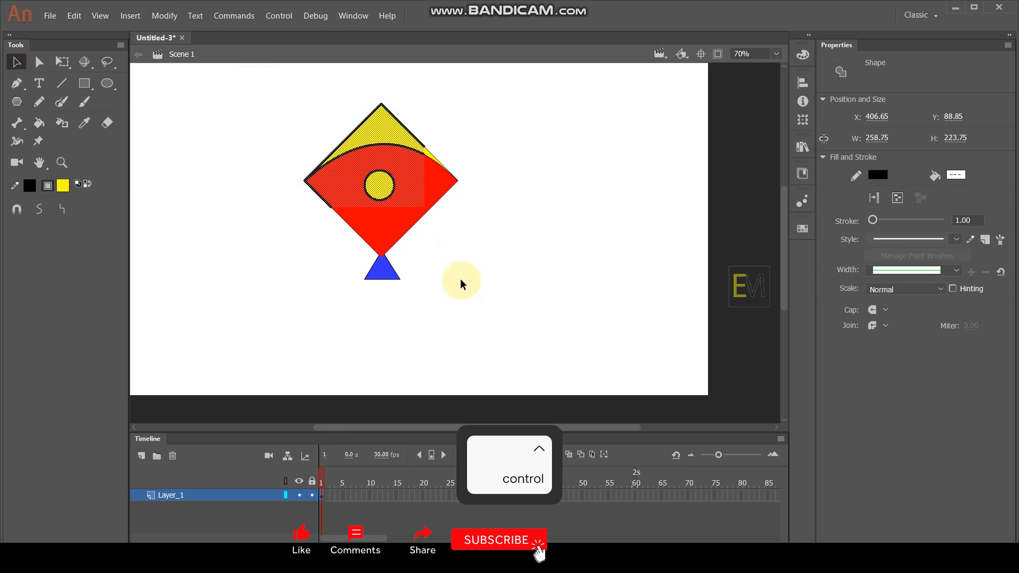
{"action": "left_click", "coordinate": [497, 229]}
{"action": "left_click_drag", "start_coordinate": [241, 88], "coordinate": [499, 325]}
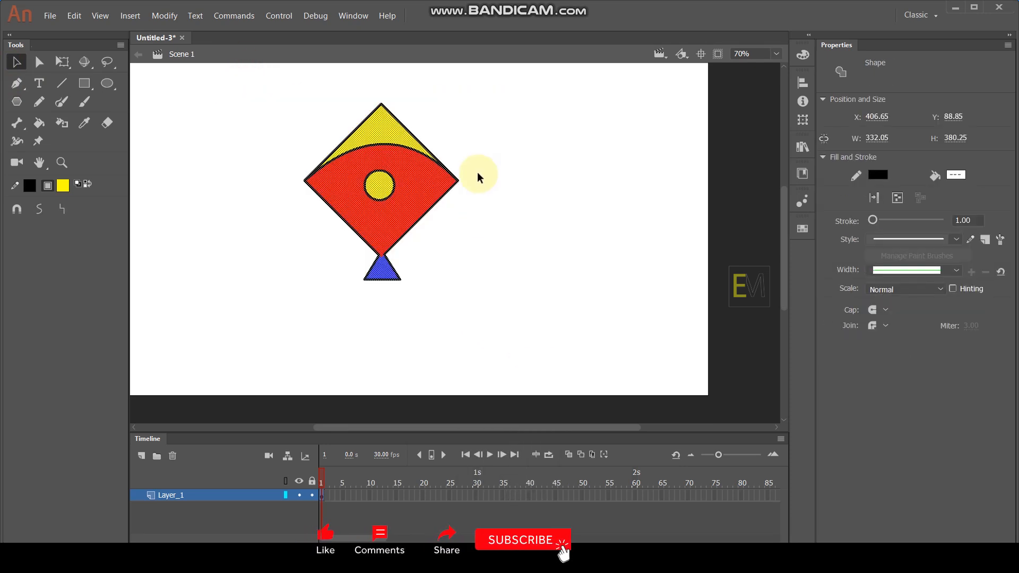
{"action": "key", "text": "F8"}
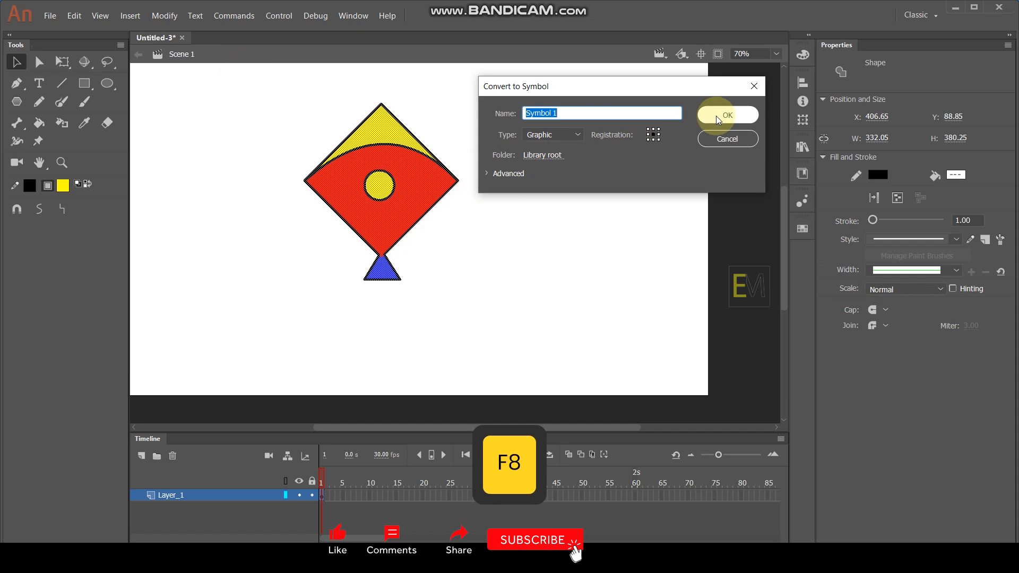
{"action": "left_click", "coordinate": [718, 120]}
- Move the kite symbol slightly up and to the left on the stage, then deselect it
{"action": "left_click_drag", "start_coordinate": [428, 186], "coordinate": [384, 186]}
{"action": "left_click", "coordinate": [462, 136]}
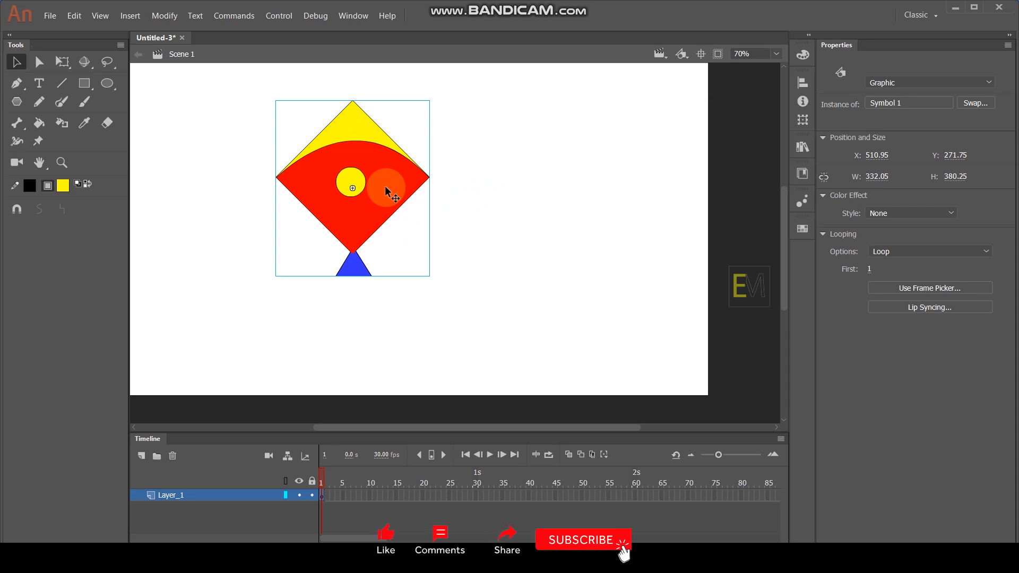
{"action": "mouse_move", "coordinate": [390, 177]}
{"action": "left_mouse_down"}
{"action": "mouse_move", "coordinate": [337, 181]}
{"action": "mouse_move", "coordinate": [389, 185]}
{"action": "left_mouse_up"}
{"action": "left_click", "coordinate": [467, 229]}
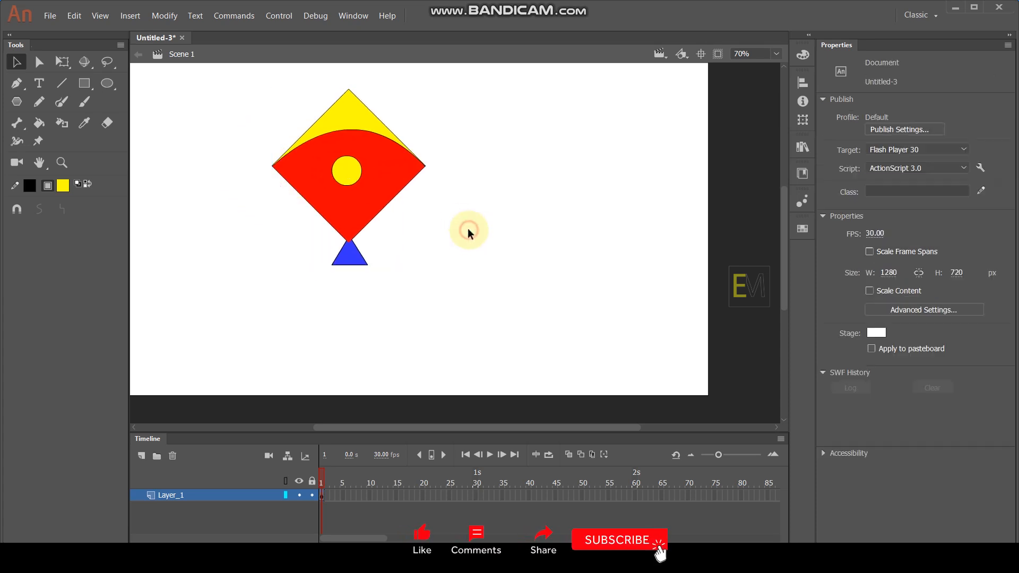
- On a new layer, draw a line from the kite's yellow circle past the stage's lower-right corner and bend it downward as the string
{"action": "left_click", "coordinate": [141, 459]}
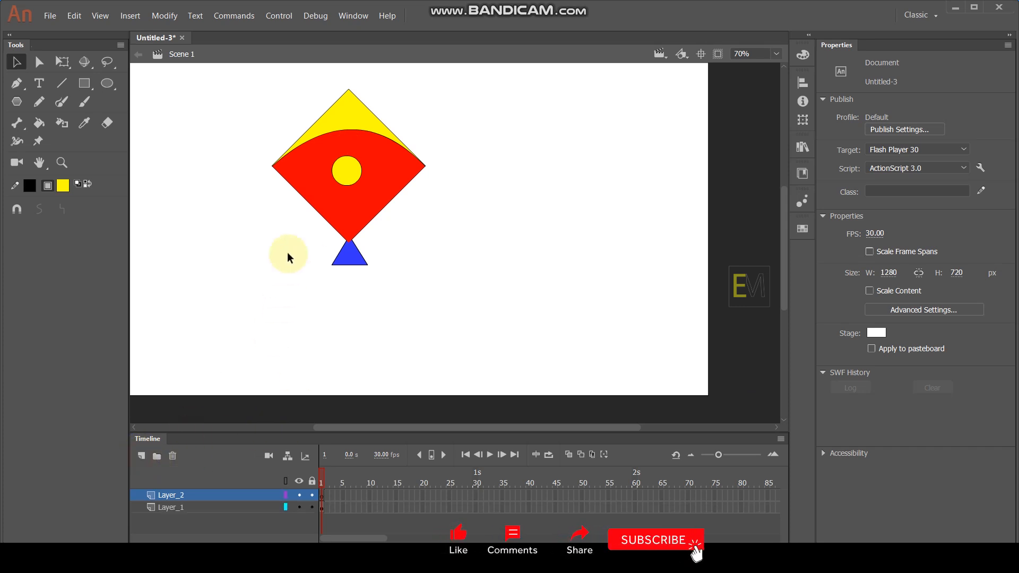
{"action": "left_click", "coordinate": [62, 84]}
{"action": "left_click_drag", "start_coordinate": [355, 166], "coordinate": [720, 400]}
{"action": "left_click", "coordinate": [16, 63]}
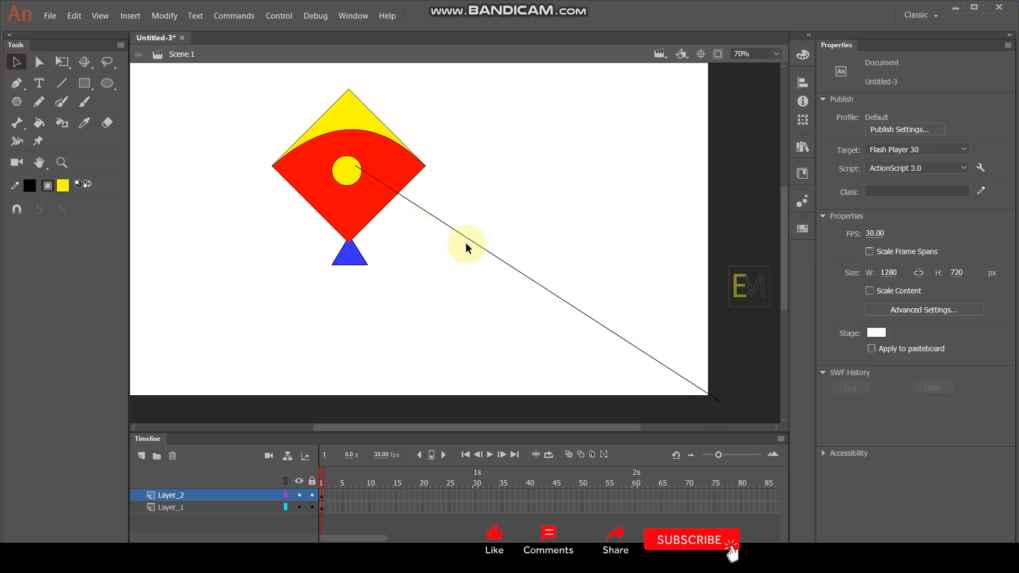
{"action": "left_click_drag", "start_coordinate": [484, 253], "coordinate": [466, 307]}
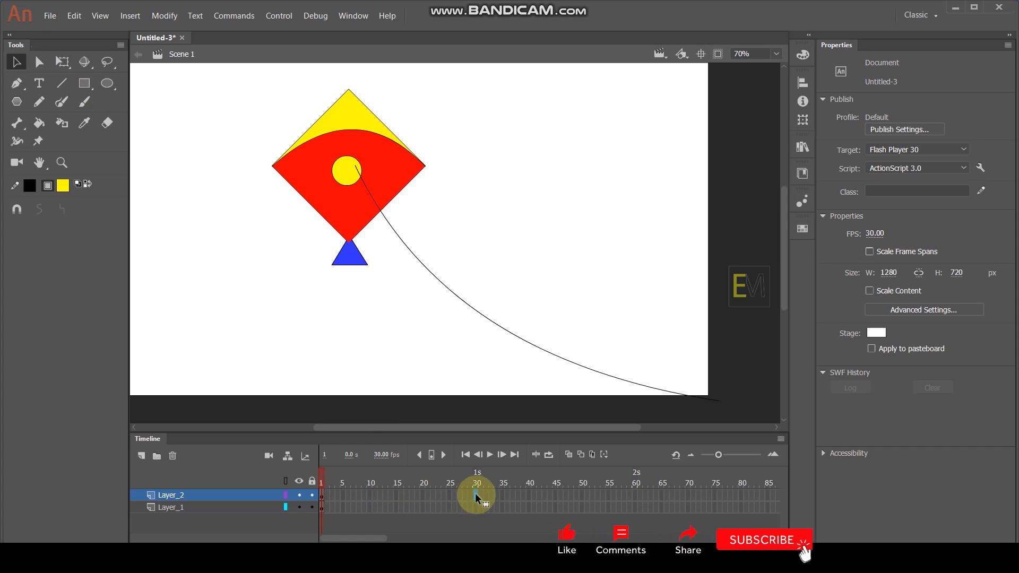
- Insert keyframes at frames 30 and 15 of Layer_2, and move the string's upper end to the right at frame 15
{"action": "key", "text": "F6"}
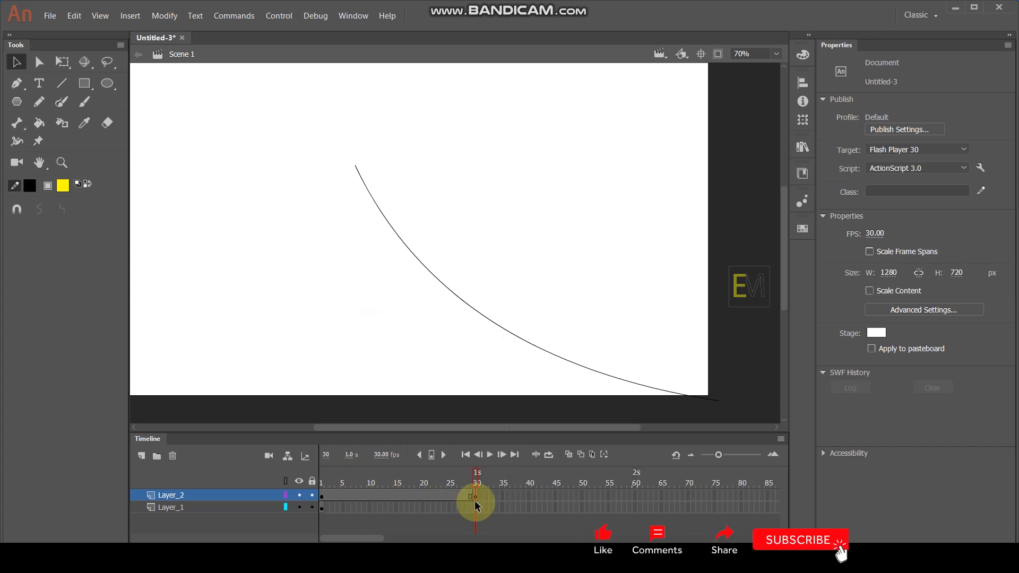
{"action": "left_click", "coordinate": [395, 497]}
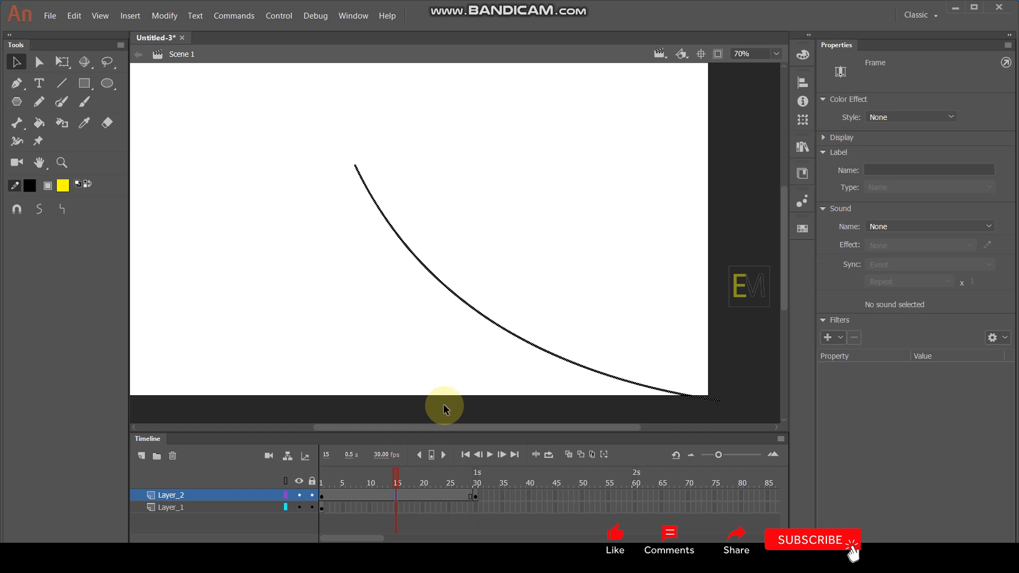
{"action": "key", "text": "F6"}
{"action": "left_click", "coordinate": [516, 219]}
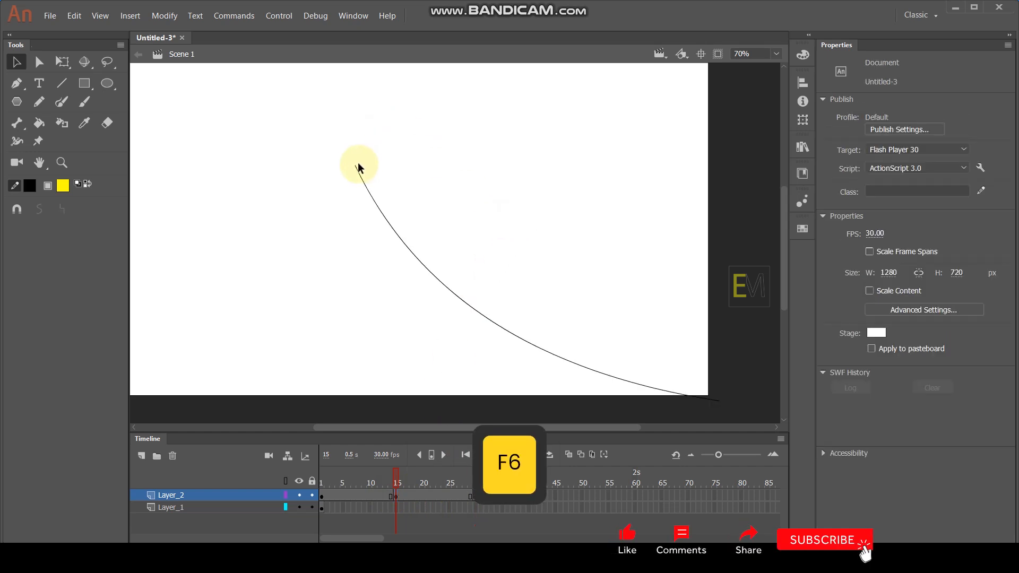
{"action": "left_click_drag", "start_coordinate": [355, 168], "coordinate": [484, 157]}
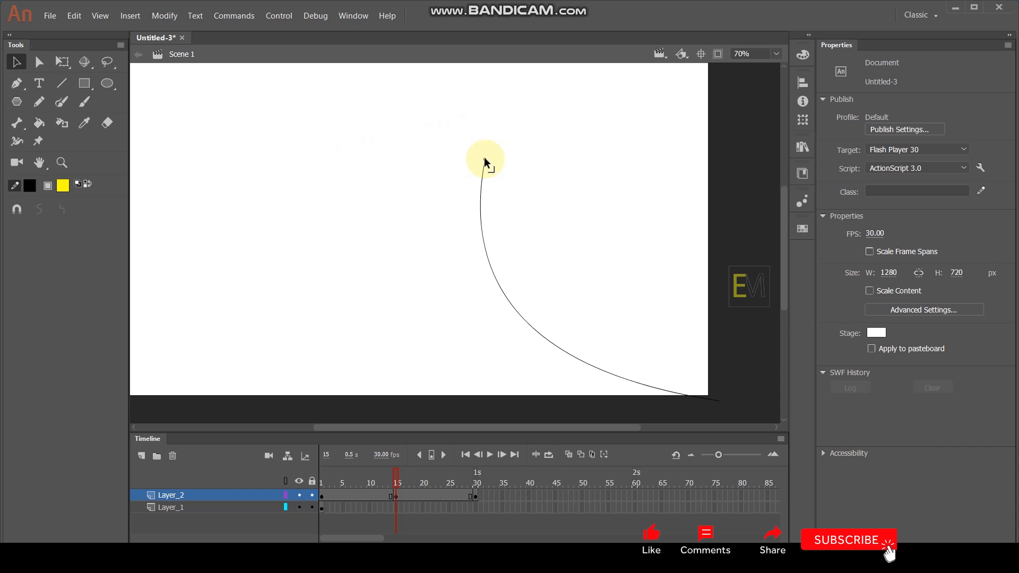
- Create shape tweens on both string spans of Layer_2, between frames 1, 15 and 30, and check the motion up to frame 15
{"action": "left_click_drag", "start_coordinate": [412, 493], "coordinate": [353, 498]}
{"action": "right_click", "coordinate": [370, 491]}
{"action": "left_click", "coordinate": [420, 182]}
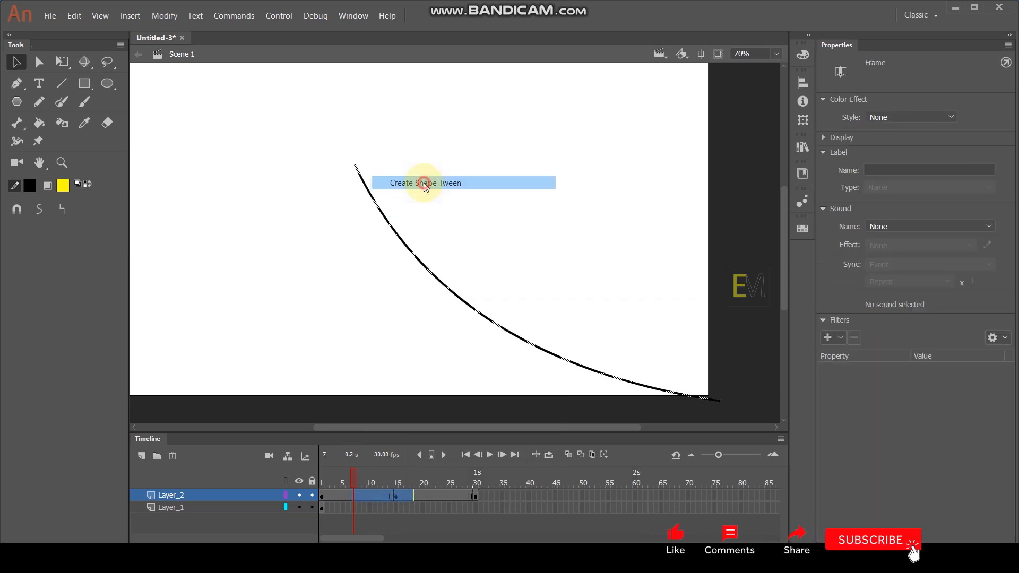
{"action": "left_click_drag", "start_coordinate": [353, 479], "coordinate": [397, 505]}
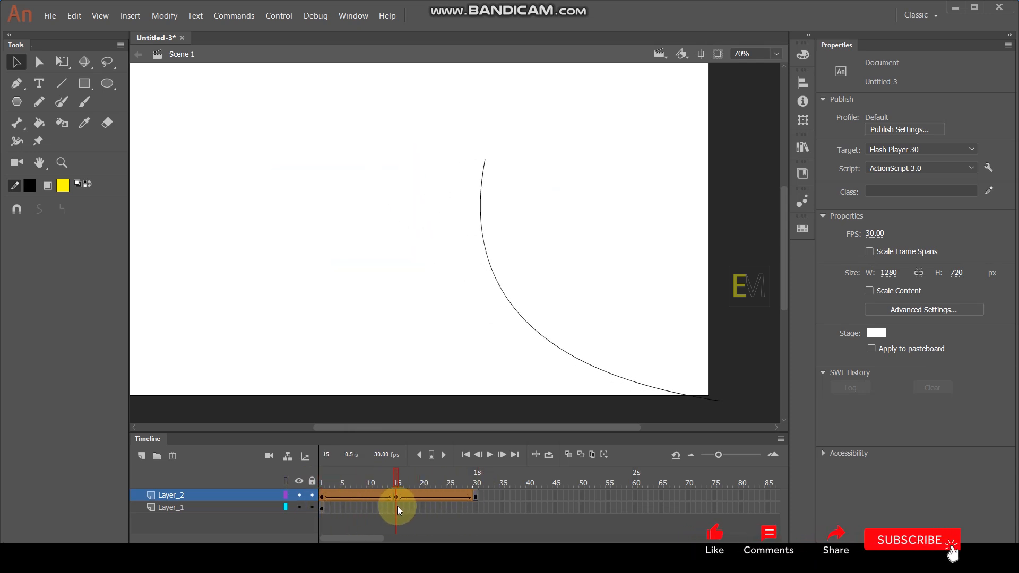
{"action": "left_click", "coordinate": [477, 507]}
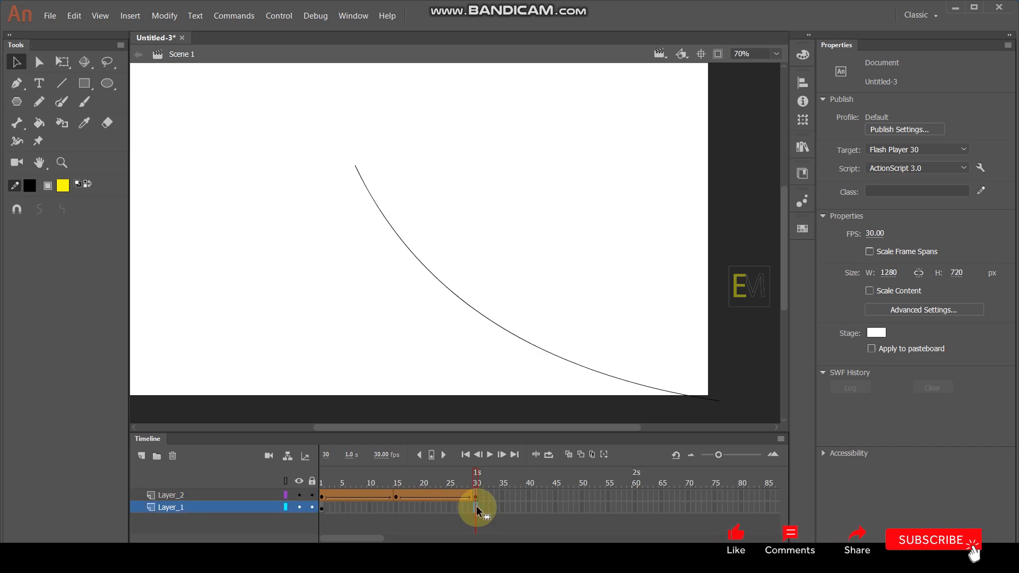
{"action": "key", "text": "F6"}
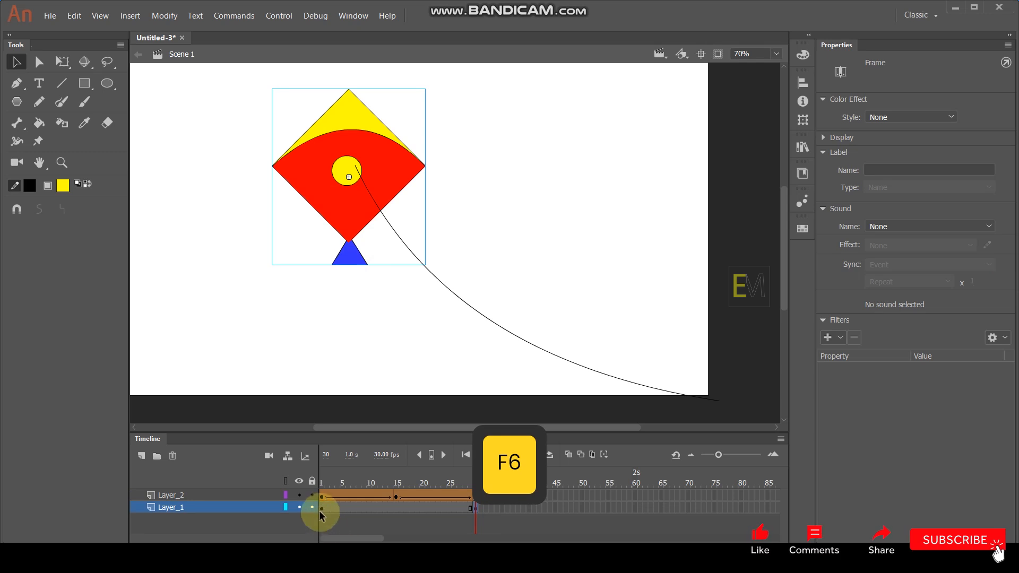
{"action": "key", "text": "ctrl+z"}
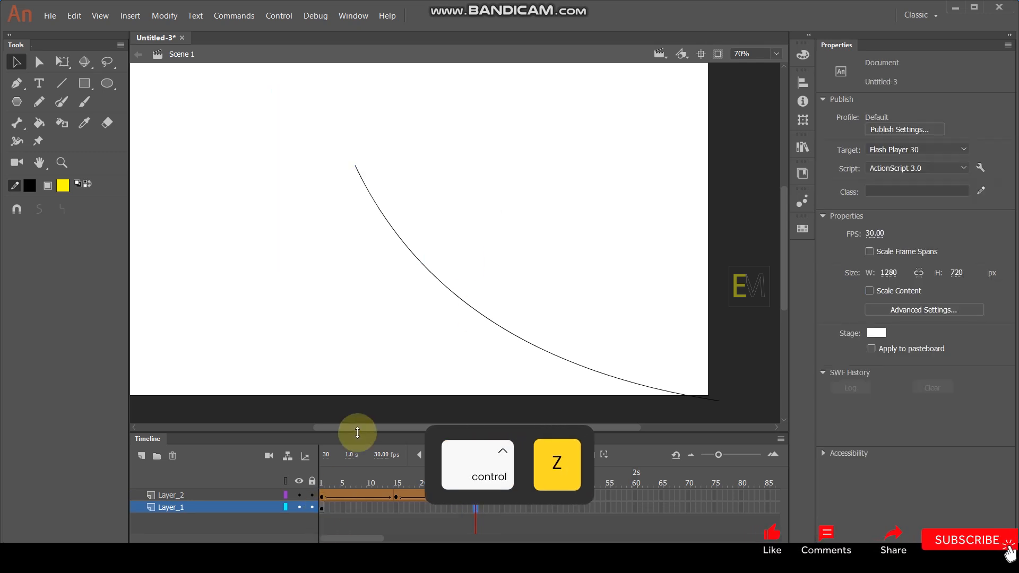
- At frame 1, move the kite slightly up and to the right so its yellow circle sits on the string's upper end
{"action": "left_click_drag", "start_coordinate": [328, 485], "coordinate": [313, 485]}
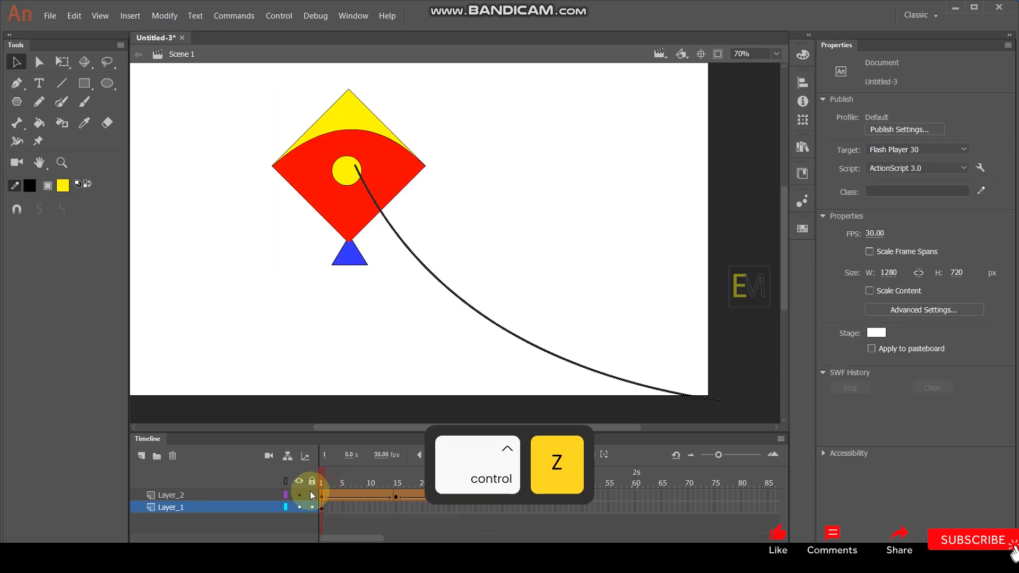
{"action": "left_click", "coordinate": [327, 207]}
{"action": "left_click_drag", "start_coordinate": [327, 208], "coordinate": [336, 202]}
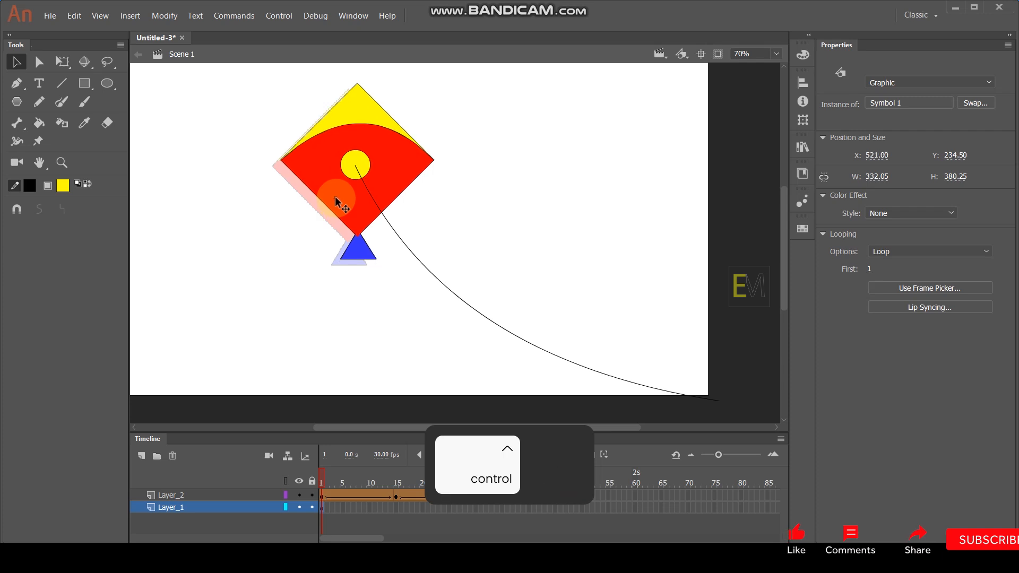
- Insert keyframes for the kite at frames 30 and 15 of Layer_1
{"action": "left_click", "coordinate": [476, 508]}
{"action": "key", "text": "F6"}
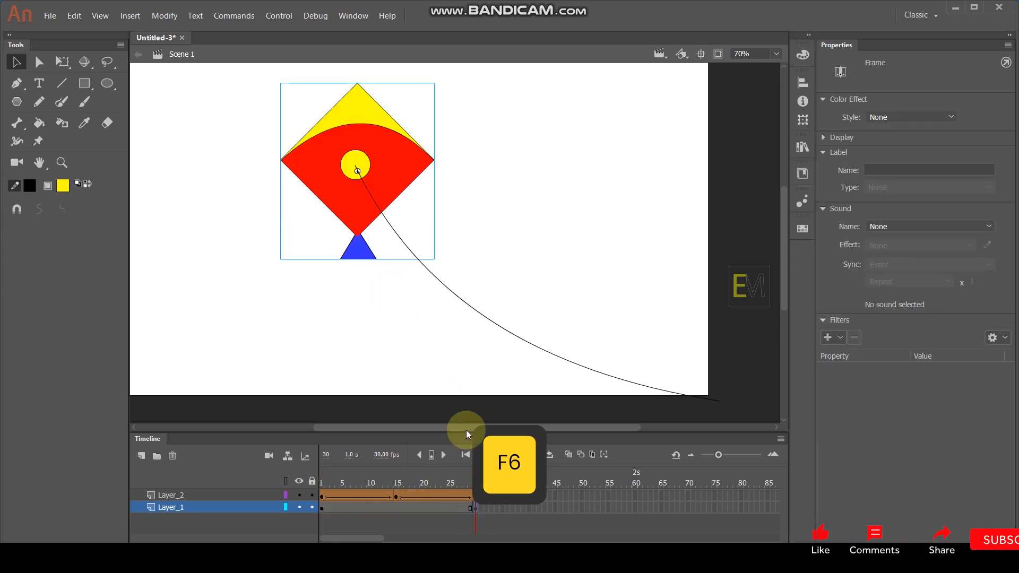
{"action": "left_click", "coordinate": [396, 484]}
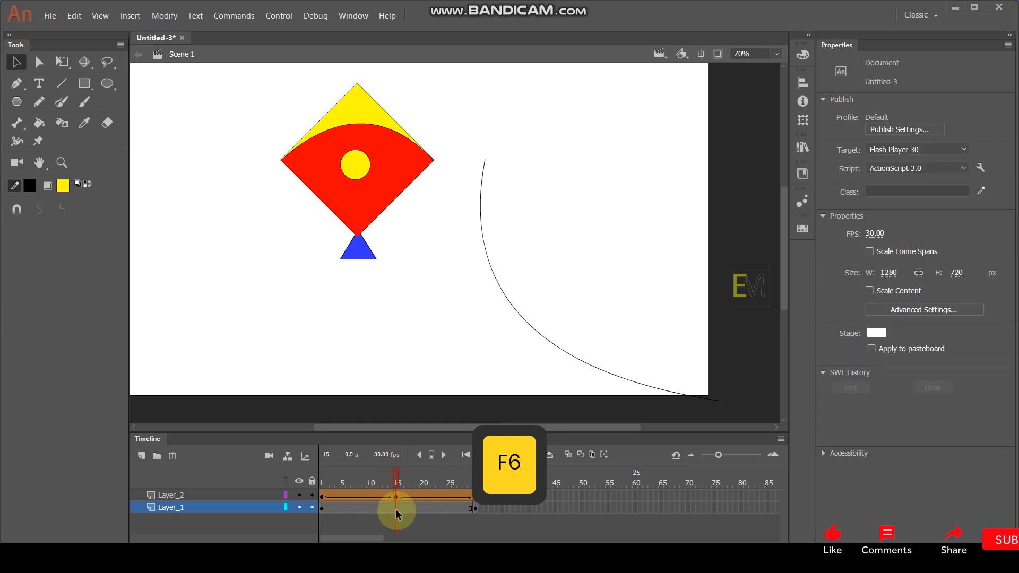
{"action": "left_click", "coordinate": [396, 510]}
{"action": "key", "text": "F6"}
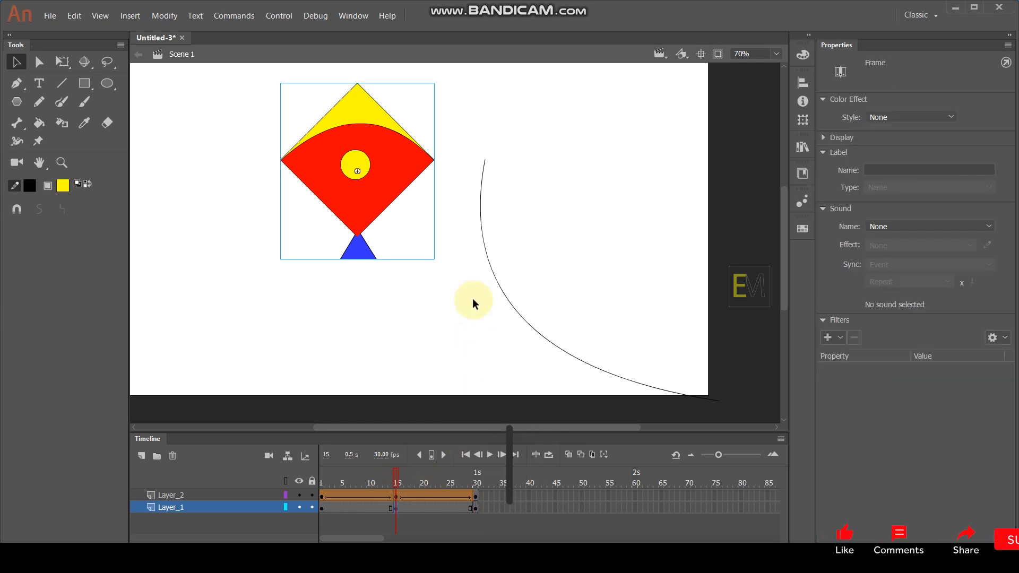
- At frame 15, rotate the kite clockwise with Free Transform and move it right so its yellow circle meets the string's upper end
{"action": "left_click", "coordinate": [62, 62]}
{"action": "left_click_drag", "start_coordinate": [439, 85], "coordinate": [465, 117]}
{"action": "left_click_drag", "start_coordinate": [380, 182], "coordinate": [503, 179]}
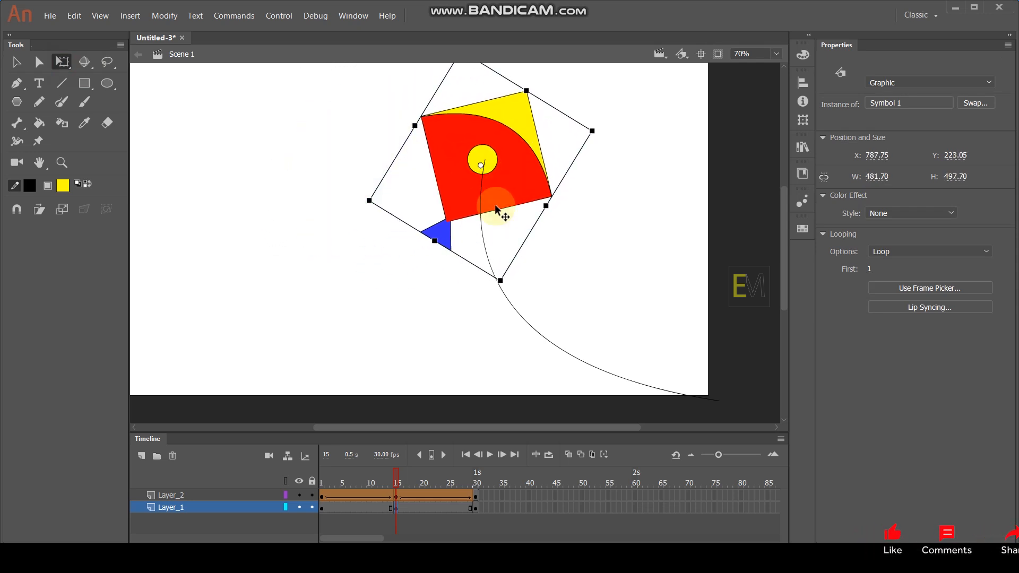
- Create classic tweens on both kite spans of Layer_1, between frames 1, 15 and 30
{"action": "left_click_drag", "start_coordinate": [425, 510], "coordinate": [369, 510]}
{"action": "right_click", "coordinate": [368, 508]}
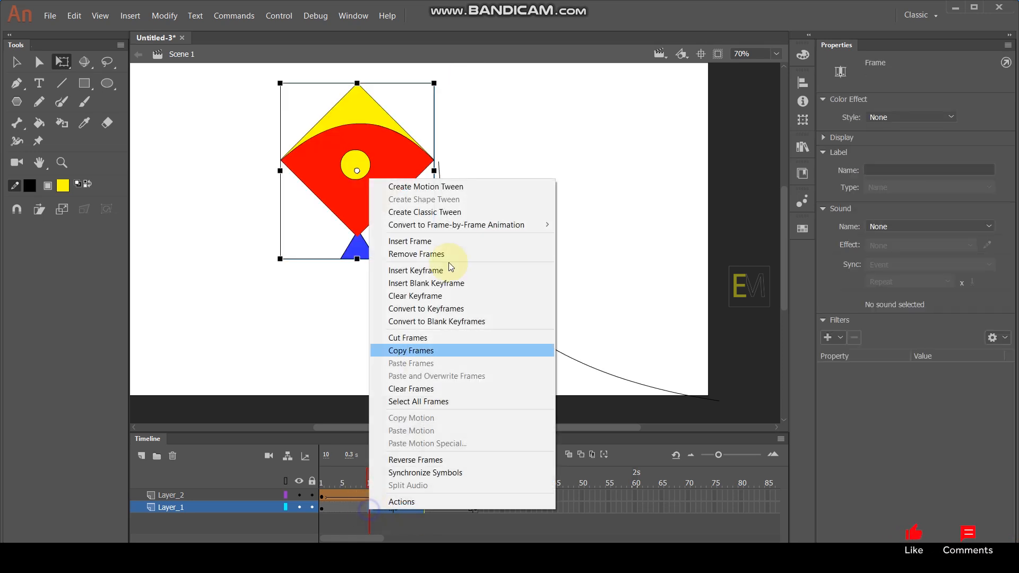
{"action": "left_click", "coordinate": [438, 212]}
- Play the animation on the timeline, then test the movie and maximize its preview window
{"action": "key", "text": "Return"}
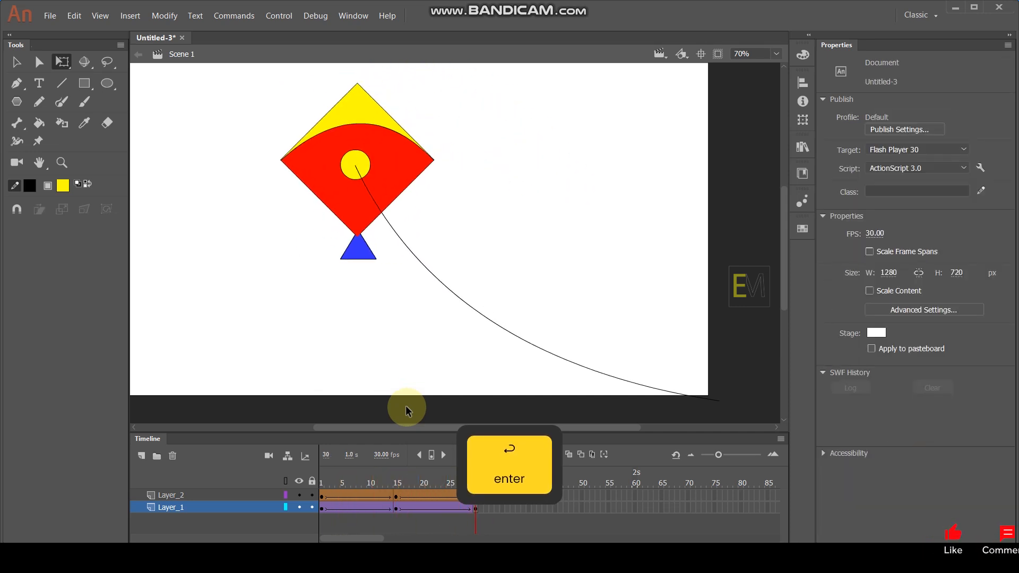
{"action": "key", "text": "ctrl"}
{"action": "key", "text": "ctrl+Return"}
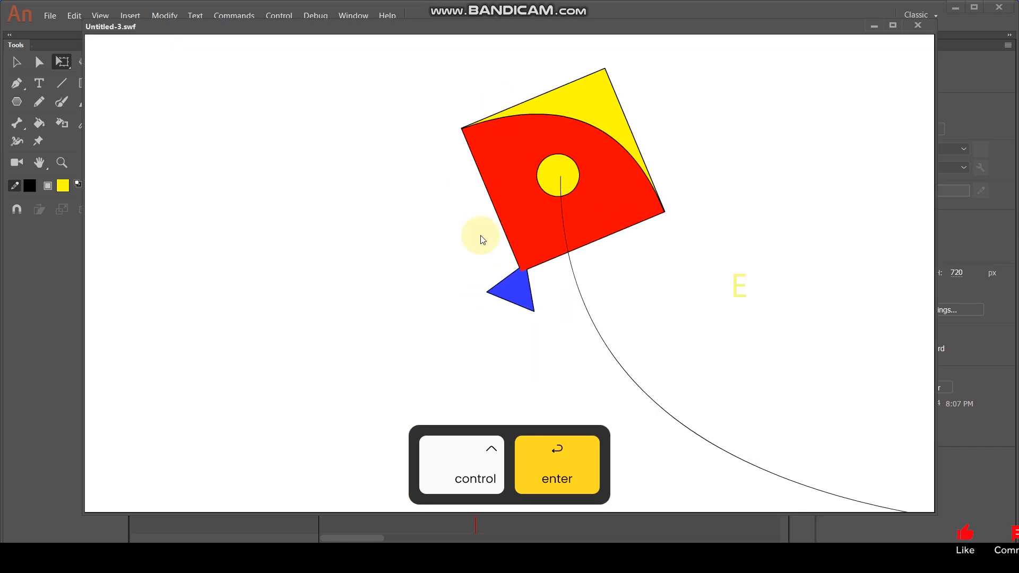
{"action": "left_click", "coordinate": [894, 25]}
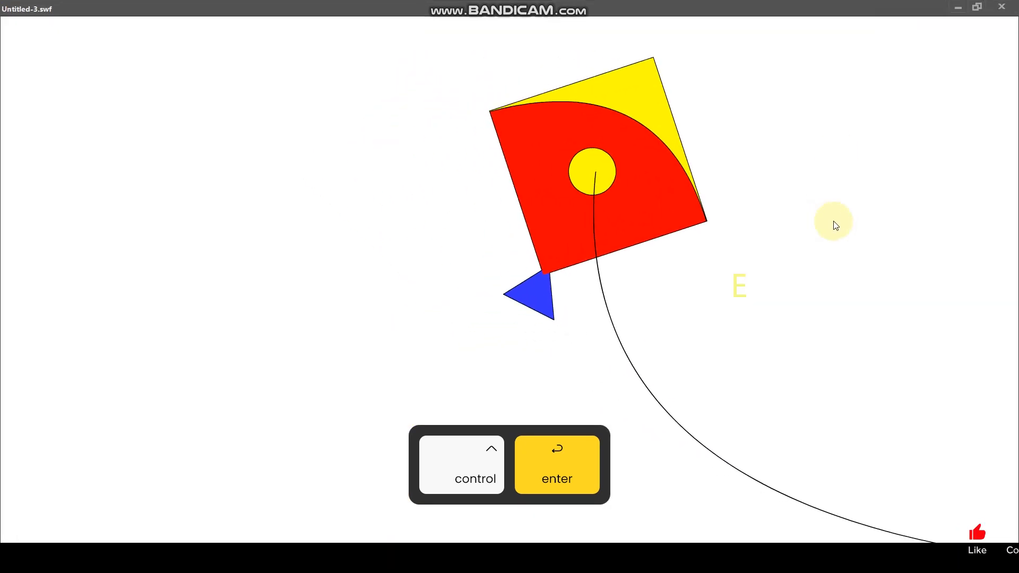